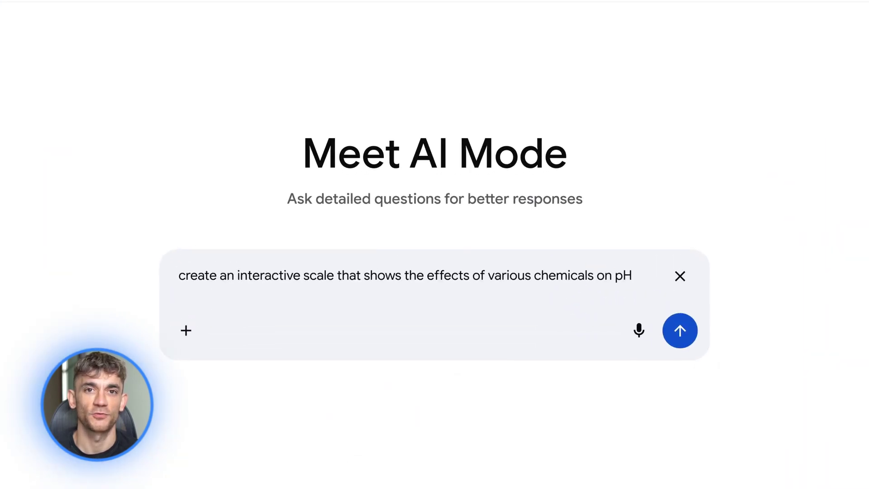
- Submit the interactive pH scale request, then test Lemon Juice, Pure Water and Drain Cleaner
{"action": "key", "text": "Return"}
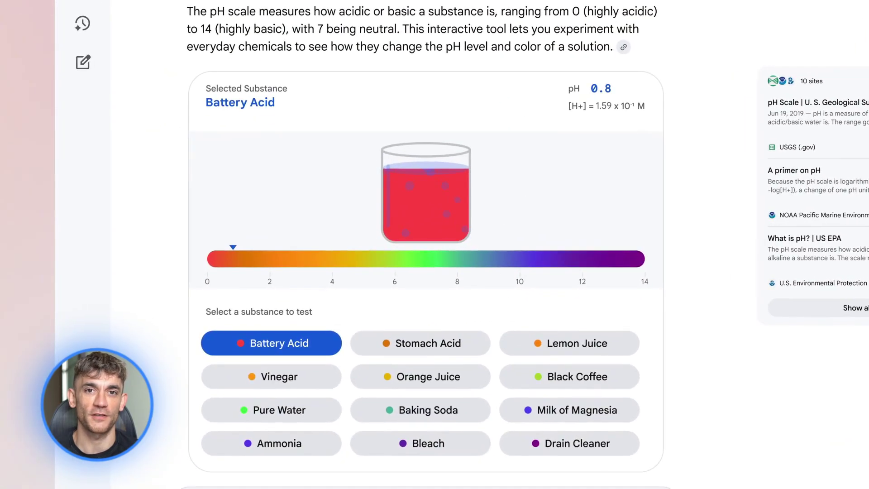
{"action": "left_click", "coordinate": [519, 342]}
{"action": "left_click", "coordinate": [280, 409]}
{"action": "left_click", "coordinate": [569, 442]}
{"action": "scroll", "coordinate": [435, 271], "scroll_direction": "down", "scroll_amount": 5}
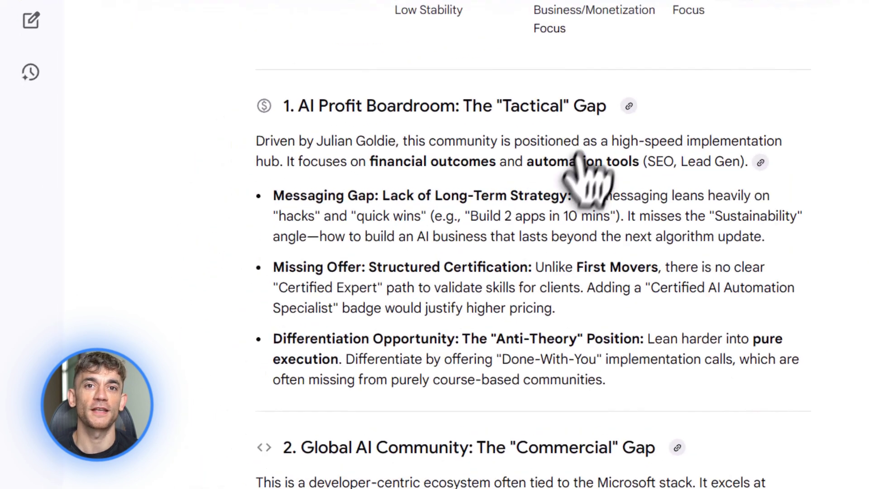
{"action": "left_click_drag", "start_coordinate": [396, 158], "coordinate": [454, 159]}
{"action": "mouse_move", "coordinate": [848, 167]}
{"action": "left_mouse_down"}
{"action": "mouse_move", "coordinate": [313, 184]}
{"action": "mouse_move", "coordinate": [676, 170]}
{"action": "left_mouse_up"}
{"action": "left_click", "coordinate": [760, 216]}
{"action": "scroll", "coordinate": [621, 261], "scroll_direction": "down", "scroll_amount": 2}
{"action": "left_click_drag", "start_coordinate": [726, 135], "coordinate": [868, 136]}
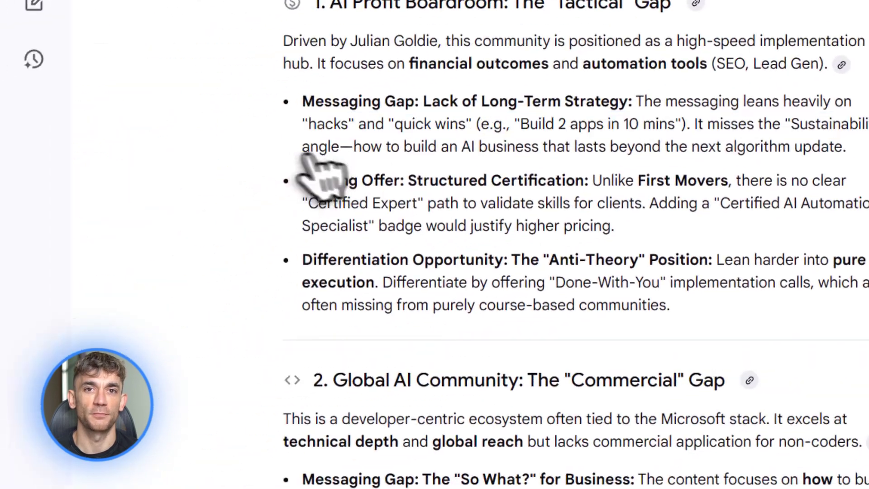
{"action": "left_click_drag", "start_coordinate": [302, 147], "coordinate": [846, 153]}
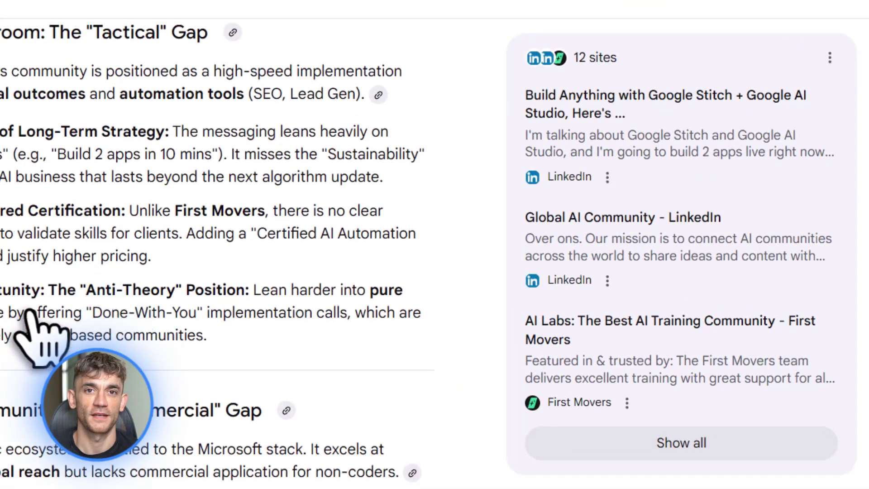
{"action": "scroll", "coordinate": [44, 336], "scroll_direction": "down", "scroll_amount": 2}
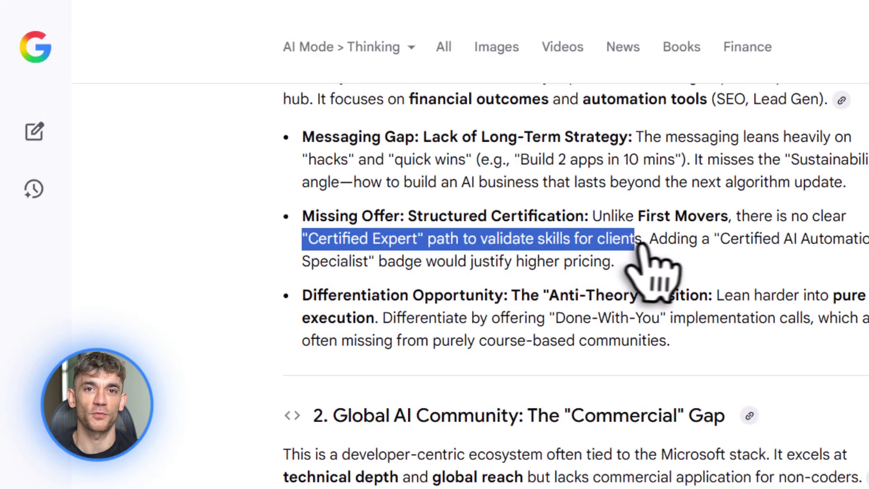
{"action": "left_click_drag", "start_coordinate": [644, 239], "coordinate": [866, 239]}
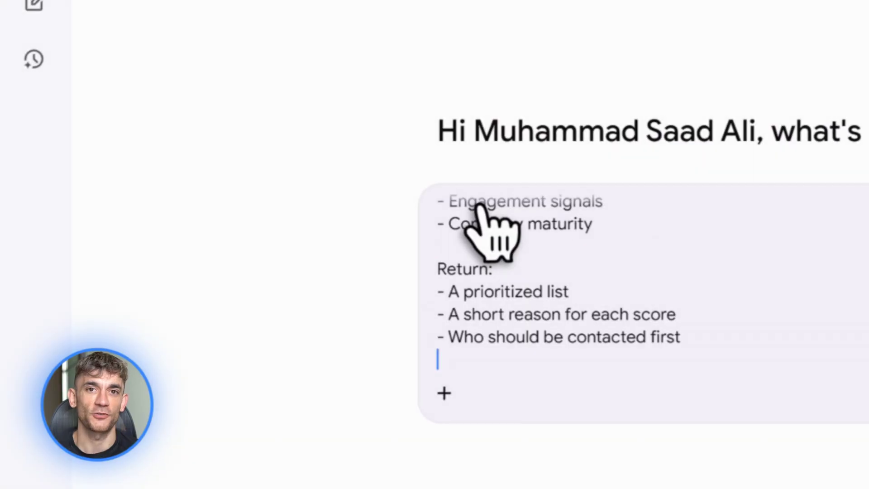
{"action": "scroll", "coordinate": [485, 228], "scroll_direction": "up", "scroll_amount": 5}
- Paste the CSV lead data on a new line below the lead-scoring prompt and submit
{"action": "left_click_drag", "start_coordinate": [438, 214], "coordinate": [529, 237]}
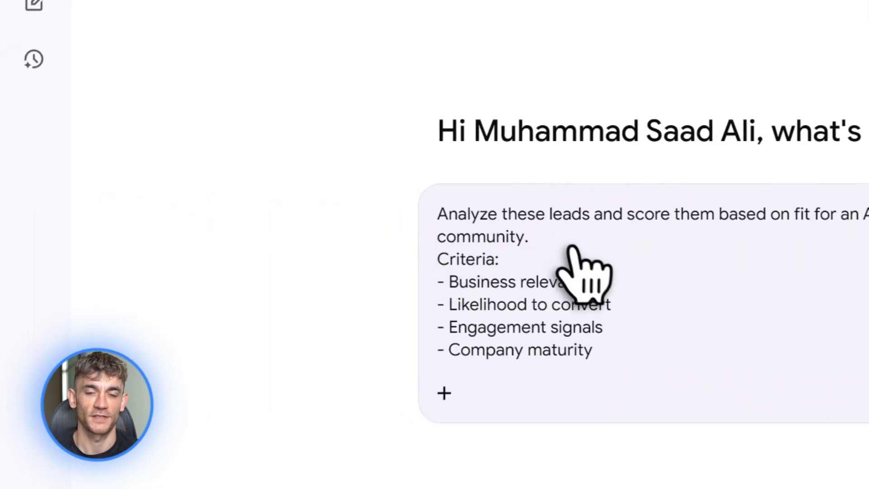
{"action": "scroll", "coordinate": [577, 285], "scroll_direction": "down", "scroll_amount": 4}
{"action": "key", "text": "shift+Return"}
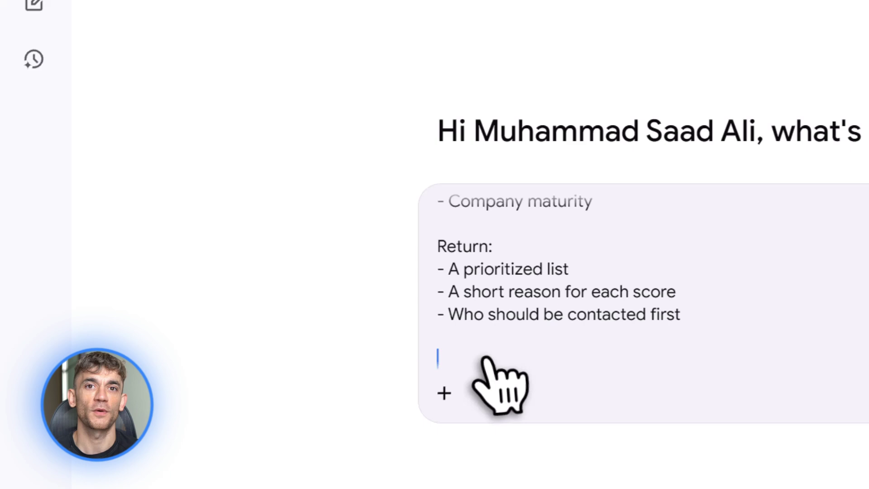
{"action": "key", "text": "ctrl+v"}
{"action": "left_click", "coordinate": [825, 344]}
{"action": "double_click", "coordinate": [197, 85]}
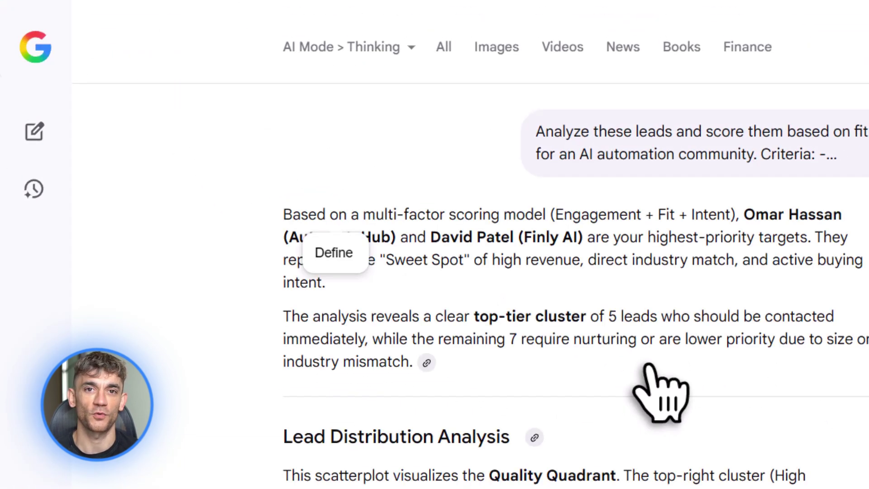
{"action": "scroll", "coordinate": [659, 387], "scroll_direction": "down", "scroll_amount": 3}
{"action": "scroll", "coordinate": [659, 387], "scroll_direction": "up", "scroll_amount": 3}
{"action": "left_click_drag", "start_coordinate": [310, 218], "coordinate": [349, 248]}
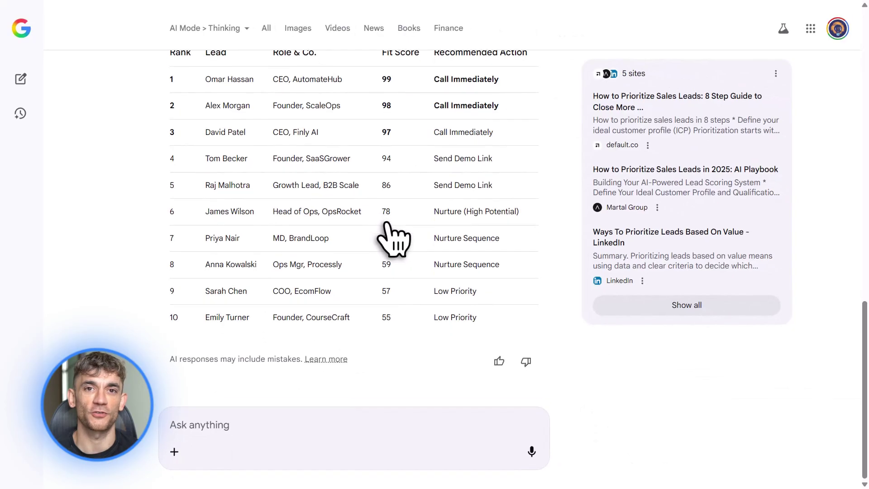
{"action": "scroll", "coordinate": [394, 240], "scroll_direction": "up", "scroll_amount": 5}
{"action": "scroll", "coordinate": [394, 239], "scroll_direction": "up", "scroll_amount": 5}
{"action": "scroll", "coordinate": [394, 239], "scroll_direction": "up", "scroll_amount": 5}
{"action": "scroll", "coordinate": [394, 239], "scroll_direction": "up", "scroll_amount": 2}
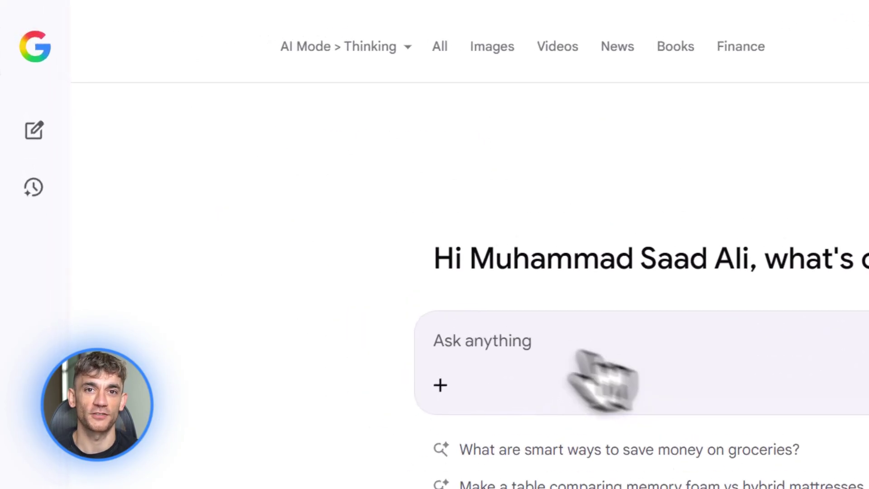
- Paste the e-commerce merchant AI frustrations and content-gaps prompt and submit it
{"action": "key", "text": "ctrl+v"}
{"action": "left_click_drag", "start_coordinate": [438, 348], "coordinate": [865, 347]}
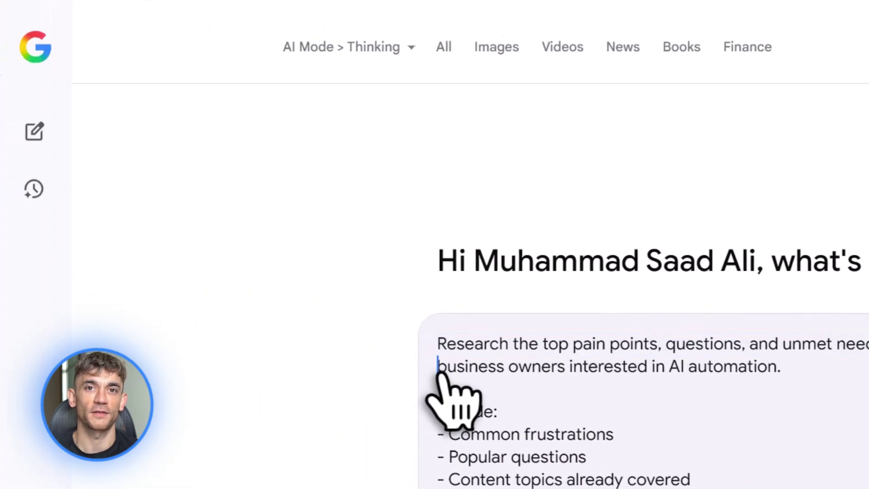
{"action": "left_click_drag", "start_coordinate": [307, 351], "coordinate": [649, 351]}
{"action": "left_click", "coordinate": [648, 351]}
{"action": "key", "text": "Return"}
- Expand the submitted prompt bubble and review its line about content gaps
{"action": "left_click", "coordinate": [400, 101]}
{"action": "left_click_drag", "start_coordinate": [224, 204], "coordinate": [408, 224]}
{"action": "left_click", "coordinate": [107, 261]}
{"action": "left_click_drag", "start_coordinate": [72, 222], "coordinate": [401, 223]}
{"action": "left_click", "coordinate": [420, 222]}
{"action": "left_click", "coordinate": [421, 155]}
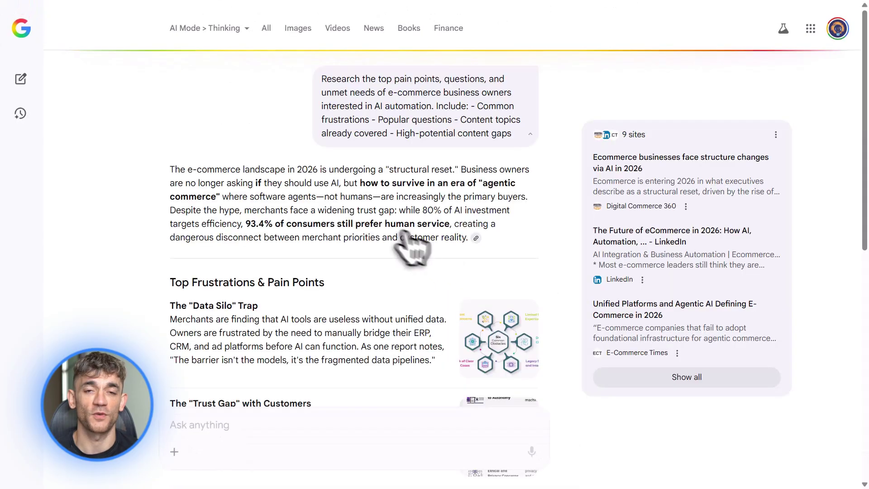
{"action": "scroll", "coordinate": [412, 246], "scroll_direction": "down", "scroll_amount": 2}
{"action": "scroll", "coordinate": [374, 192], "scroll_direction": "down", "scroll_amount": 3}
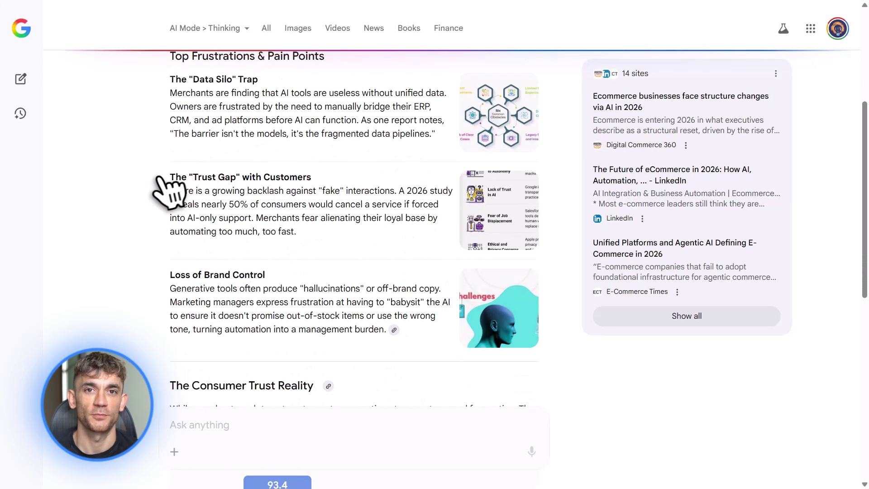
{"action": "scroll", "coordinate": [353, 253], "scroll_direction": "down", "scroll_amount": 3}
- Scroll through the report's opening headings and chart in the AI Mode answer
{"action": "left_click", "coordinate": [336, 178]}
{"action": "scroll", "coordinate": [374, 184], "scroll_direction": "down", "scroll_amount": 2}
{"action": "scroll", "coordinate": [367, 231], "scroll_direction": "down", "scroll_amount": 2}
{"action": "scroll", "coordinate": [306, 190], "scroll_direction": "up", "scroll_amount": 2}
{"action": "left_click", "coordinate": [395, 184]}
{"action": "scroll", "coordinate": [421, 271], "scroll_direction": "down", "scroll_amount": 3}
{"action": "scroll", "coordinate": [428, 282], "scroll_direction": "down", "scroll_amount": 2}
{"action": "scroll", "coordinate": [429, 284], "scroll_direction": "down", "scroll_amount": 3}
{"action": "left_click_drag", "start_coordinate": [171, 153], "coordinate": [292, 136]}
{"action": "left_click", "coordinate": [319, 150]}
{"action": "scroll", "coordinate": [367, 285], "scroll_direction": "down", "scroll_amount": 3}
{"action": "scroll", "coordinate": [375, 288], "scroll_direction": "down", "scroll_amount": 2}
{"action": "scroll", "coordinate": [374, 288], "scroll_direction": "up", "scroll_amount": 5}
{"action": "scroll", "coordinate": [375, 289], "scroll_direction": "up", "scroll_amount": 5}
{"action": "scroll", "coordinate": [375, 289], "scroll_direction": "up", "scroll_amount": 5}
{"action": "scroll", "coordinate": [375, 288], "scroll_direction": "up", "scroll_amount": 5}
{"action": "mouse_move", "coordinate": [170, 169]}
{"action": "left_mouse_down"}
{"action": "mouse_move", "coordinate": [425, 334]}
{"action": "mouse_move", "coordinate": [431, 326]}
{"action": "left_mouse_up"}
- Toggle the prompt bubble and review the report through Strategic Opportunity
{"action": "left_click_drag", "start_coordinate": [75, 199], "coordinate": [380, 222]}
{"action": "left_click", "coordinate": [82, 231]}
{"action": "left_click_drag", "start_coordinate": [73, 222], "coordinate": [294, 222]}
{"action": "left_click", "coordinate": [420, 223]}
{"action": "left_click", "coordinate": [420, 155]}
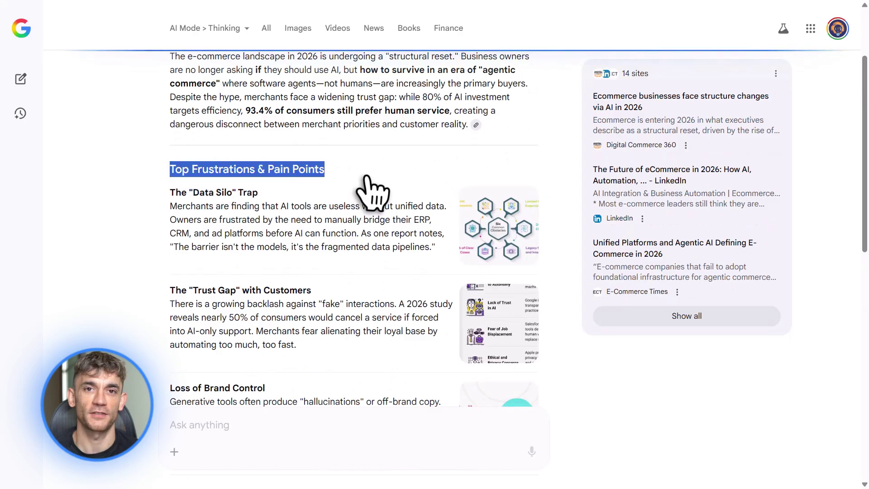
{"action": "scroll", "coordinate": [373, 194], "scroll_direction": "down", "scroll_amount": 3}
{"action": "scroll", "coordinate": [164, 190], "scroll_direction": "down", "scroll_amount": 2}
{"action": "scroll", "coordinate": [355, 252], "scroll_direction": "down", "scroll_amount": 2}
{"action": "left_click", "coordinate": [372, 183]}
{"action": "scroll", "coordinate": [373, 182], "scroll_direction": "down", "scroll_amount": 3}
{"action": "scroll", "coordinate": [367, 177], "scroll_direction": "up", "scroll_amount": 2}
{"action": "scroll", "coordinate": [421, 272], "scroll_direction": "down", "scroll_amount": 5}
{"action": "scroll", "coordinate": [427, 278], "scroll_direction": "down", "scroll_amount": 4}
{"action": "left_click_drag", "start_coordinate": [422, 285], "coordinate": [285, 136]}
{"action": "left_click", "coordinate": [366, 285]}
{"action": "scroll", "coordinate": [372, 285], "scroll_direction": "down", "scroll_amount": 4}
{"action": "scroll", "coordinate": [376, 288], "scroll_direction": "down", "scroll_amount": 3}
{"action": "scroll", "coordinate": [375, 289], "scroll_direction": "up", "scroll_amount": 5}
{"action": "scroll", "coordinate": [376, 289], "scroll_direction": "up", "scroll_amount": 5}
{"action": "scroll", "coordinate": [375, 288], "scroll_direction": "up", "scroll_amount": 5}
{"action": "scroll", "coordinate": [375, 289], "scroll_direction": "up", "scroll_amount": 4}
{"action": "left_click_drag", "start_coordinate": [170, 168], "coordinate": [455, 346]}
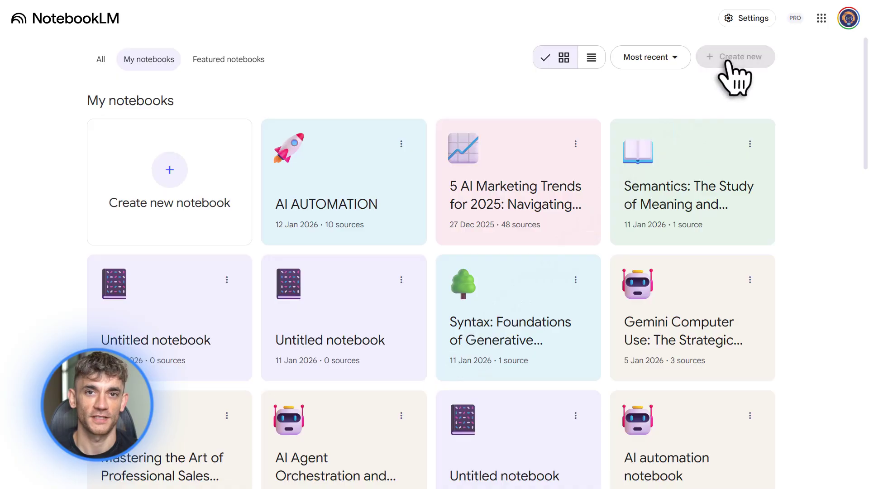
- Create a new notebook with the copied pain-points report as a pasted-text source
{"action": "left_click", "coordinate": [732, 57]}
{"action": "left_click", "coordinate": [584, 384]}
{"action": "left_click", "coordinate": [475, 293]}
{"action": "key", "text": "ctrl+v"}
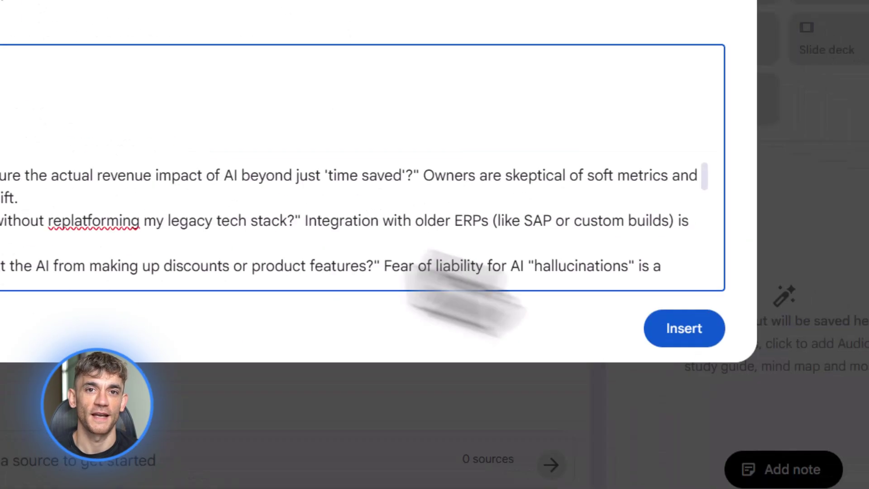
{"action": "left_click", "coordinate": [684, 328]}
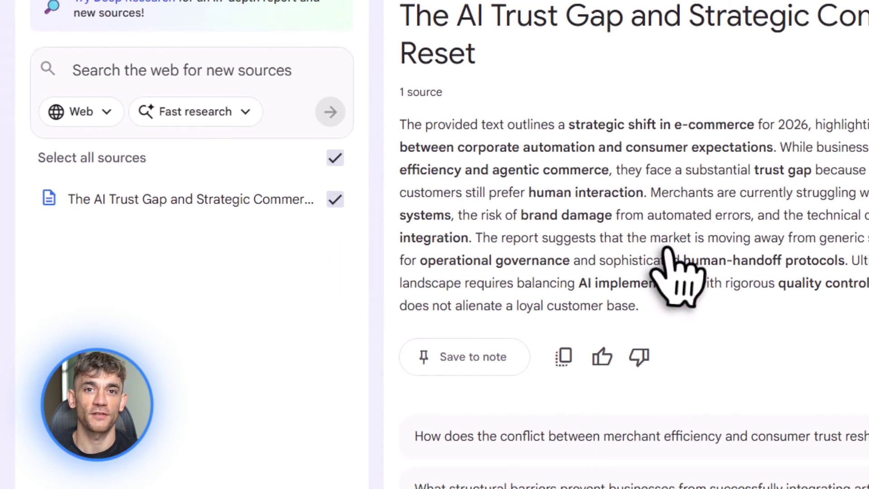
{"action": "scroll", "coordinate": [679, 278], "scroll_direction": "down", "scroll_amount": 2}
{"action": "scroll", "coordinate": [669, 255], "scroll_direction": "down", "scroll_amount": 2}
- Send the YouTube script and blog post outline prompt to the notebook chat
{"action": "left_click", "coordinate": [485, 431]}
{"action": "type", "text": "Create a detailed content outline based on this research. Structure it for: - YouTube video - Blog post - Lead magnet"}
{"action": "left_click", "coordinate": [517, 429]}
{"action": "left_click_drag", "start_coordinate": [442, 183], "coordinate": [509, 224]}
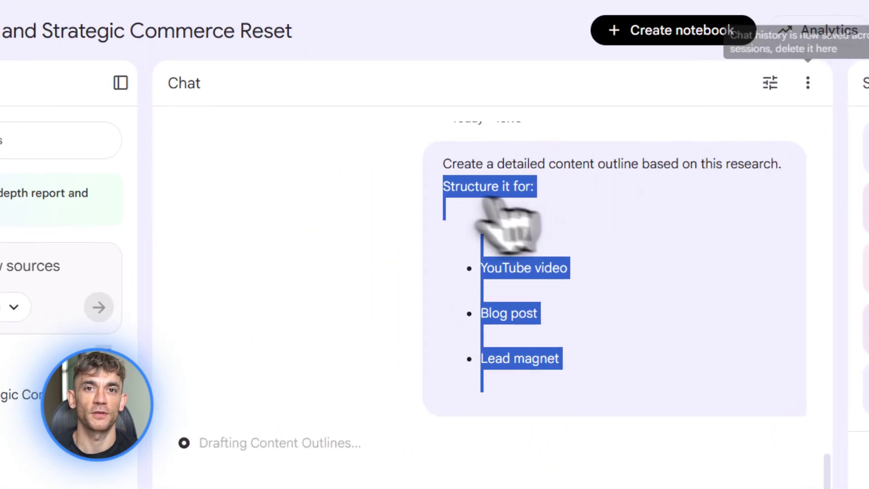
{"action": "left_click", "coordinate": [499, 225]}
{"action": "double_click", "coordinate": [519, 359]}
{"action": "scroll", "coordinate": [448, 461], "scroll_direction": "down", "scroll_amount": 5}
{"action": "scroll", "coordinate": [449, 462], "scroll_direction": "down", "scroll_amount": 5}
{"action": "scroll", "coordinate": [449, 461], "scroll_direction": "down", "scroll_amount": 5}
{"action": "scroll", "coordinate": [448, 462], "scroll_direction": "down", "scroll_amount": 5}
{"action": "scroll", "coordinate": [448, 468], "scroll_direction": "up", "scroll_amount": 5}
{"action": "scroll", "coordinate": [449, 461], "scroll_direction": "up", "scroll_amount": 3}
- Attach the NotebookLM research notebook to a new Gemini prompt
{"action": "left_click_drag", "start_coordinate": [195, 392], "coordinate": [377, 394]}
{"action": "left_click_drag", "start_coordinate": [232, 435], "coordinate": [537, 415]}
{"action": "left_click", "coordinate": [319, 448]}
{"action": "scroll", "coordinate": [321, 461], "scroll_direction": "down", "scroll_amount": 5}
{"action": "scroll", "coordinate": [326, 469], "scroll_direction": "down", "scroll_amount": 8}
{"action": "scroll", "coordinate": [326, 468], "scroll_direction": "down", "scroll_amount": 8}
{"action": "scroll", "coordinate": [408, 340], "scroll_direction": "down", "scroll_amount": 5}
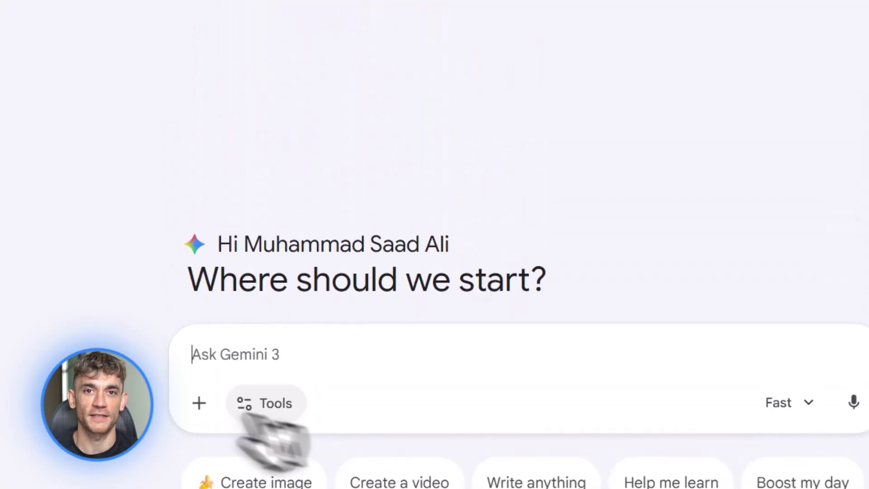
{"action": "left_click", "coordinate": [199, 172]}
{"action": "left_click", "coordinate": [359, 346]}
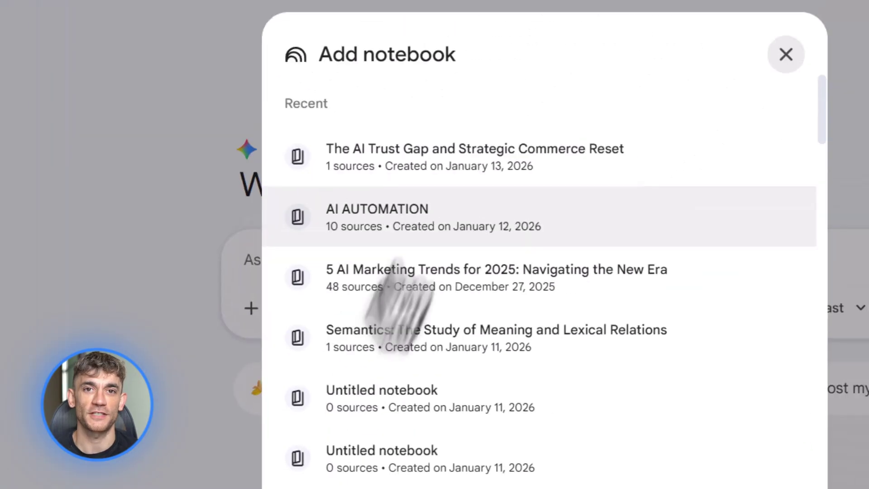
{"action": "left_click", "coordinate": [339, 156]}
{"action": "left_click", "coordinate": [485, 320]}
- Paste the AI trust gap article prompt, switch the model to Pro, and submit
{"action": "left_click", "coordinate": [421, 214]}
{"action": "key", "text": "ctrl+v"}
{"action": "left_click_drag", "start_coordinate": [423, 203], "coordinate": [764, 203]}
{"action": "left_click_drag", "start_coordinate": [425, 226], "coordinate": [714, 226]}
{"action": "left_click", "coordinate": [441, 239]}
{"action": "left_click", "coordinate": [475, 426]}
{"action": "left_click", "coordinate": [505, 239]}
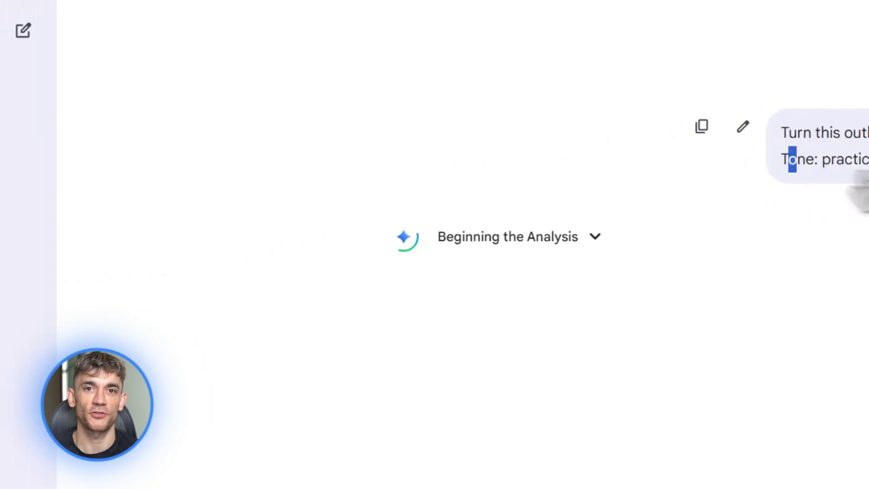
- Expand the Defining the Parameters reasoning step and review the drafted article's heading
{"action": "left_click_drag", "start_coordinate": [759, 163], "coordinate": [866, 163]}
{"action": "left_click", "coordinate": [157, 306]}
{"action": "left_click", "coordinate": [112, 300]}
{"action": "scroll", "coordinate": [282, 377], "scroll_direction": "down", "scroll_amount": 3}
{"action": "left_click_drag", "start_coordinate": [136, 227], "coordinate": [699, 231]}
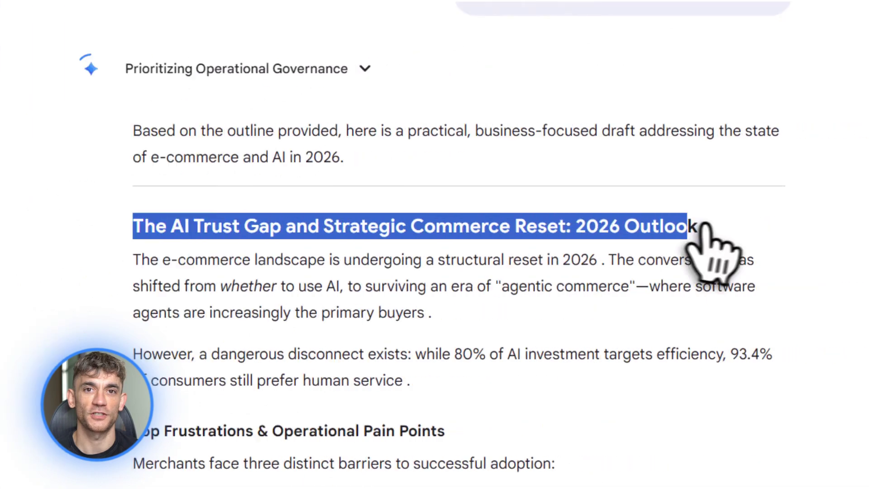
{"action": "left_click", "coordinate": [713, 248]}
{"action": "scroll", "coordinate": [496, 258], "scroll_direction": "down", "scroll_amount": 2}
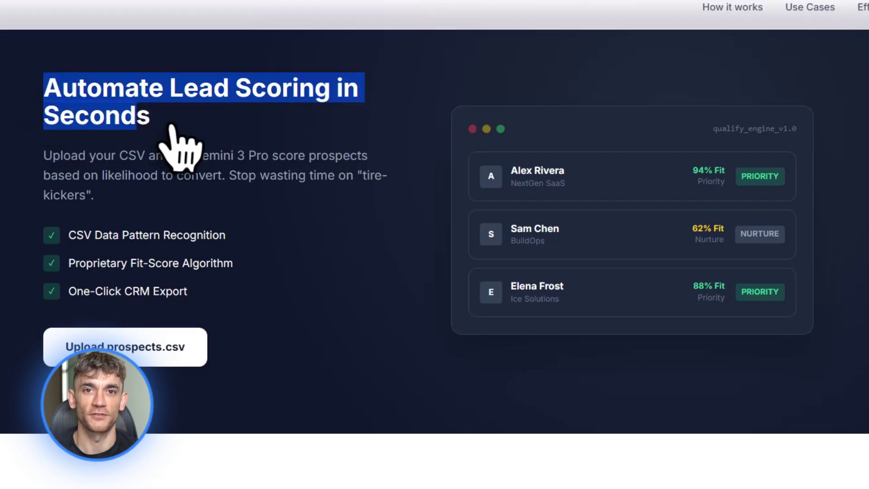
{"action": "left_click", "coordinate": [181, 146]}
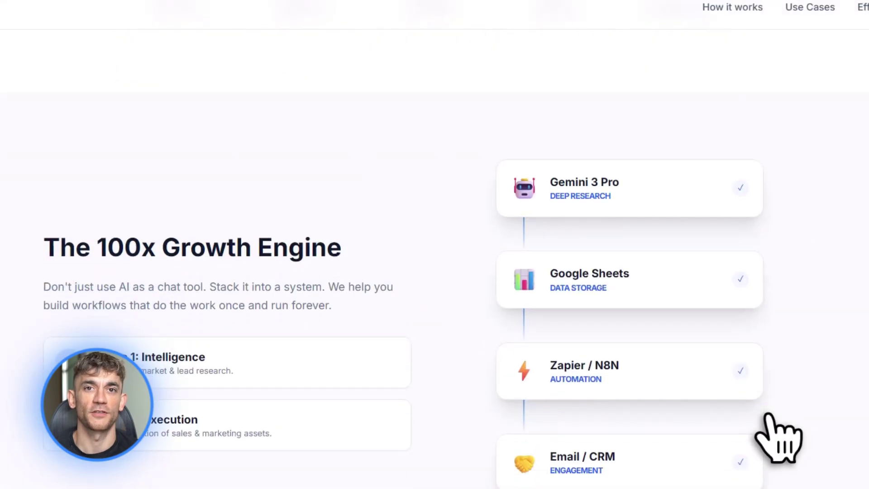
{"action": "scroll", "coordinate": [780, 435], "scroll_direction": "down", "scroll_amount": 1}
{"action": "mouse_move", "coordinate": [41, 167]}
{"action": "left_mouse_down"}
{"action": "mouse_move", "coordinate": [360, 193]}
{"action": "mouse_move", "coordinate": [388, 208]}
{"action": "left_mouse_up"}
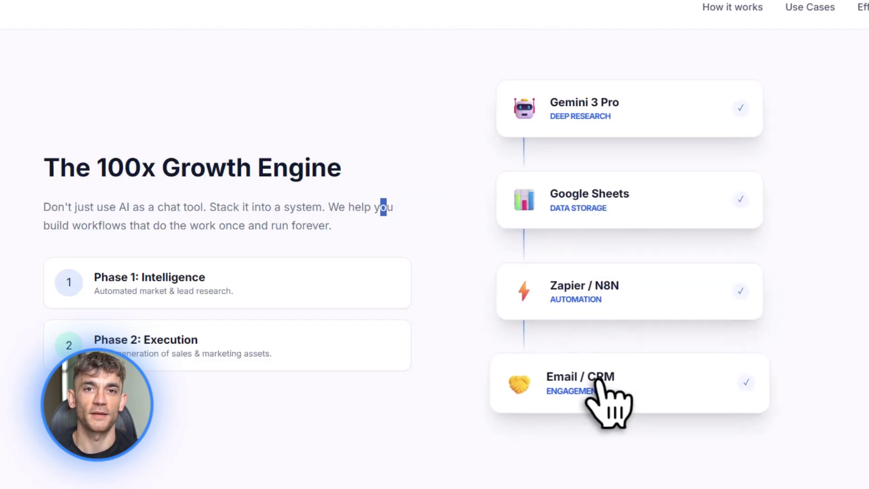